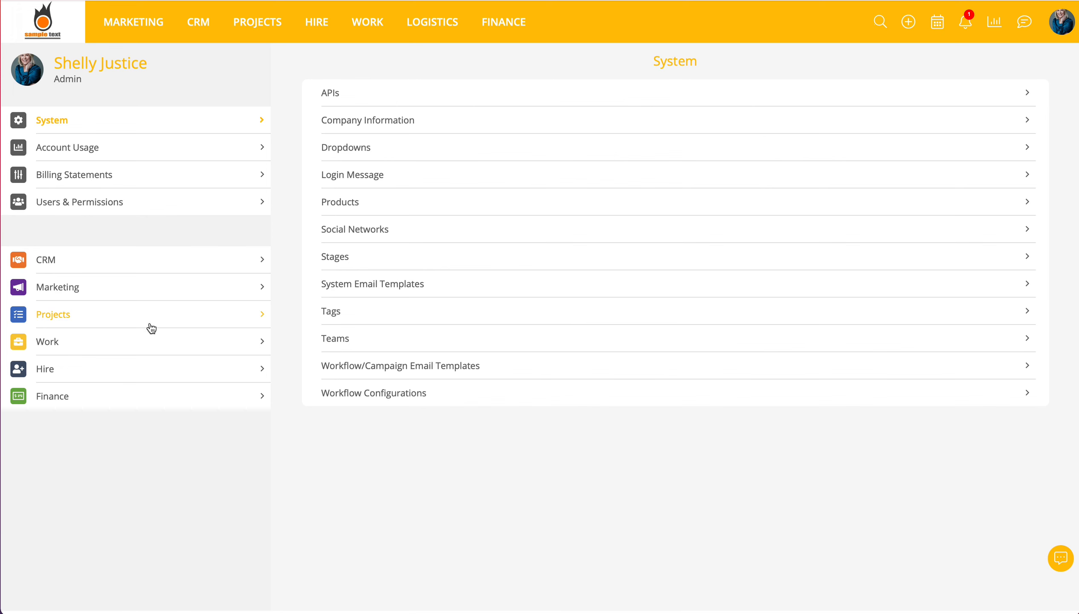
Open the CRM settings and examine the list of agreements.
left_click(48, 263)
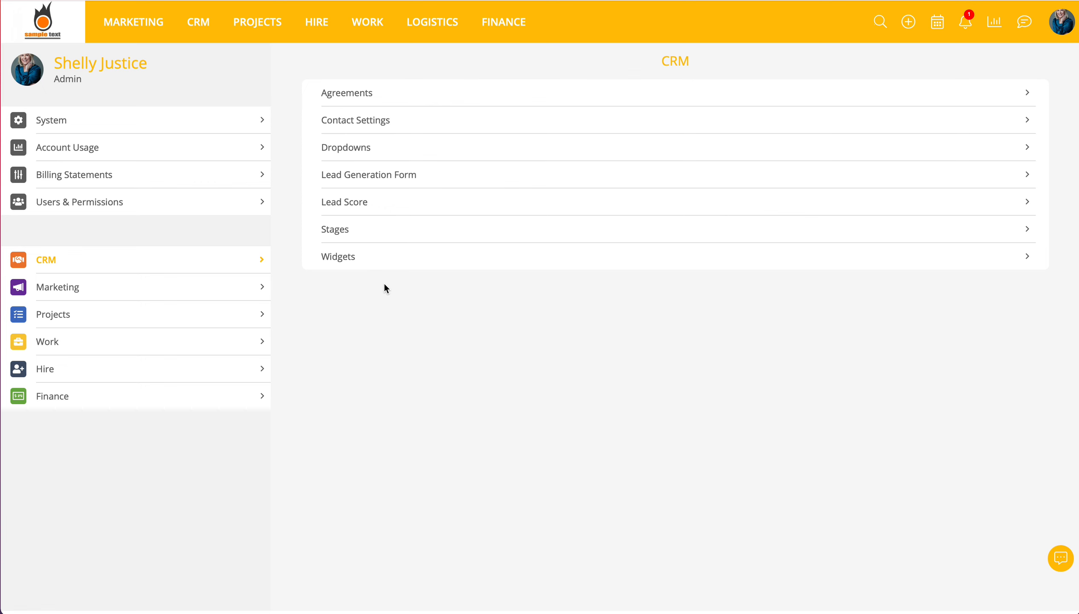
left_click(344, 93)
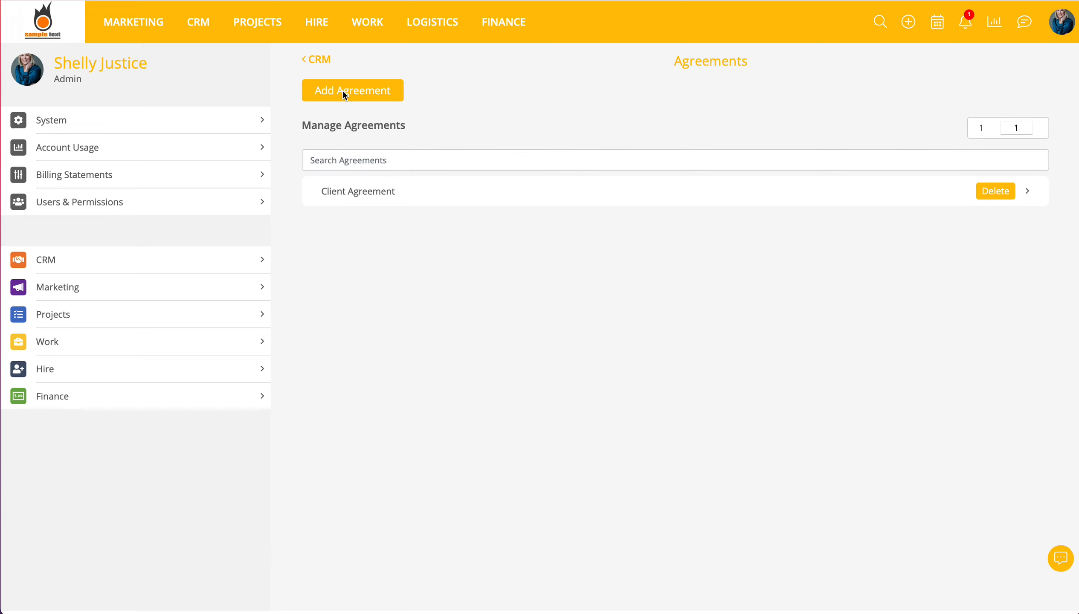
left_click(319, 60)
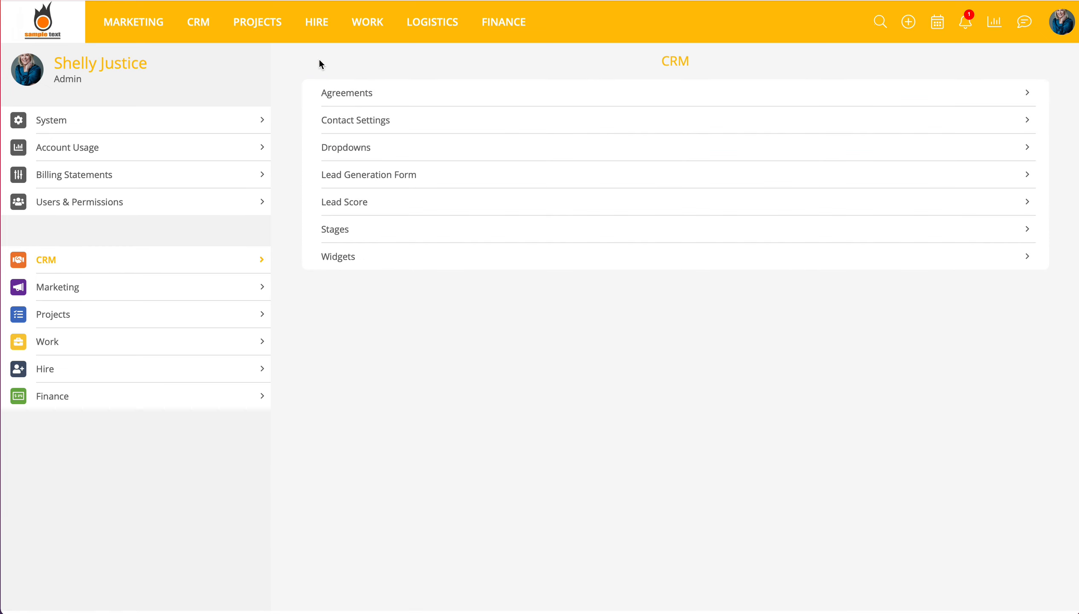
Examine the record visibility choices for contacts in the CRM Contact Settings.
left_click(341, 122)
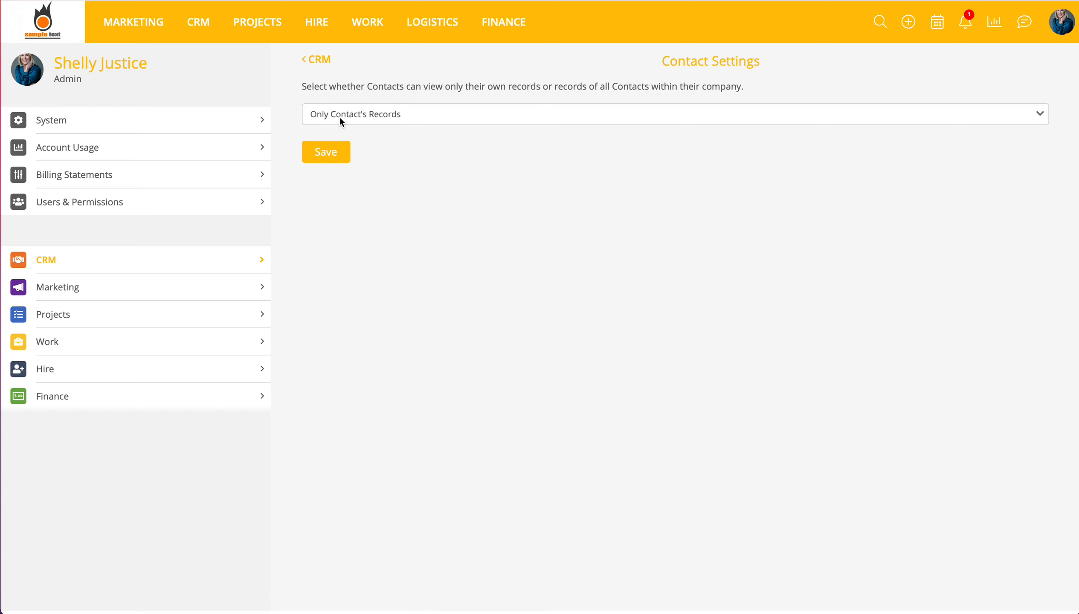
left_click(374, 118)
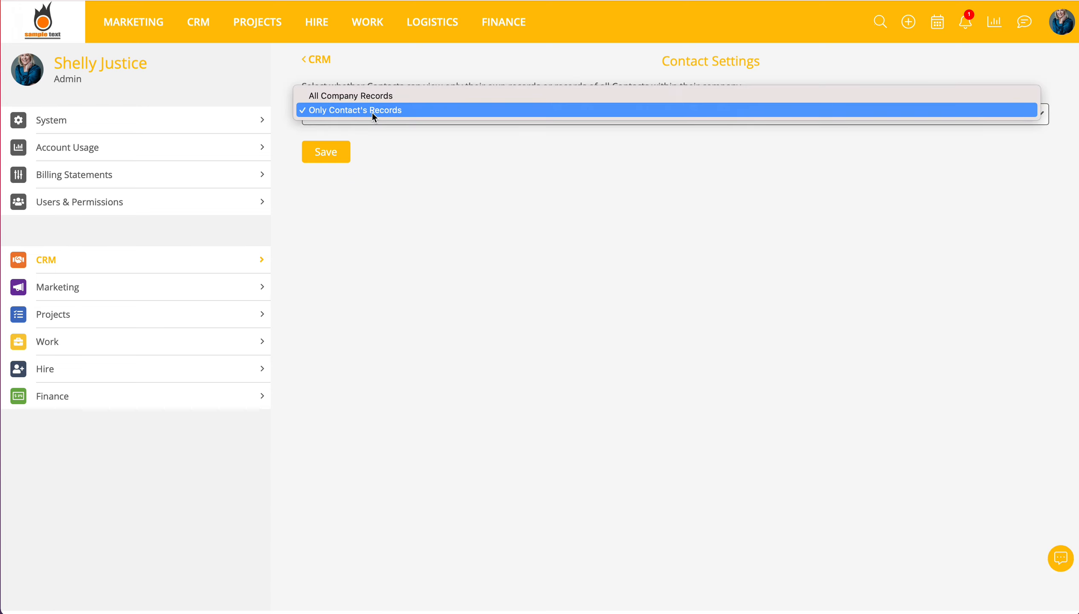
left_click(373, 146)
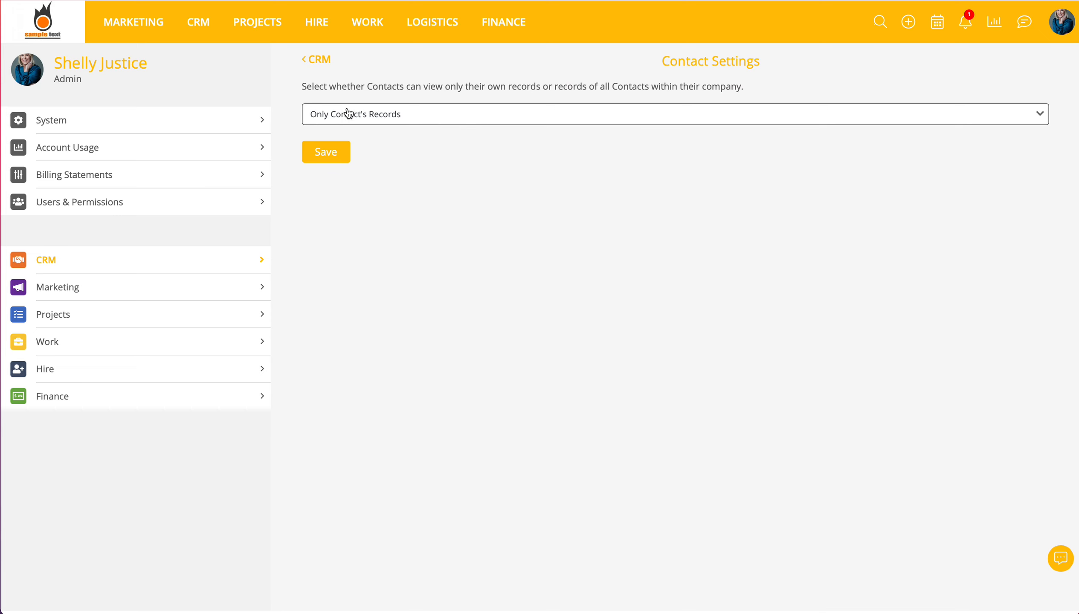
left_click(316, 64)
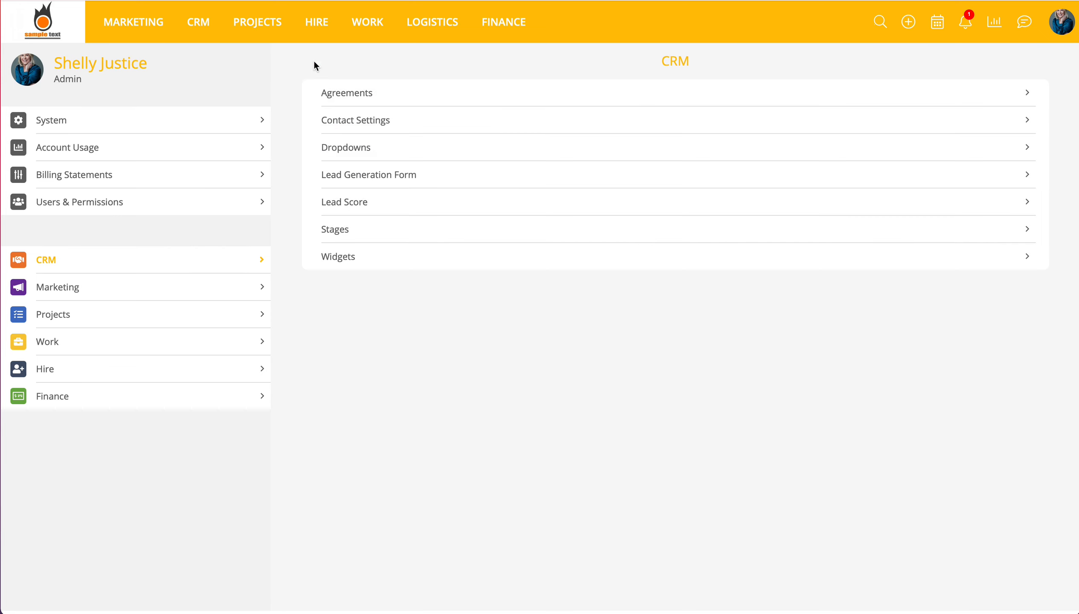
Examine the CRM Dropdowns categories and the Lead Generation Form settings, down to its form fields and embed code.
left_click(345, 153)
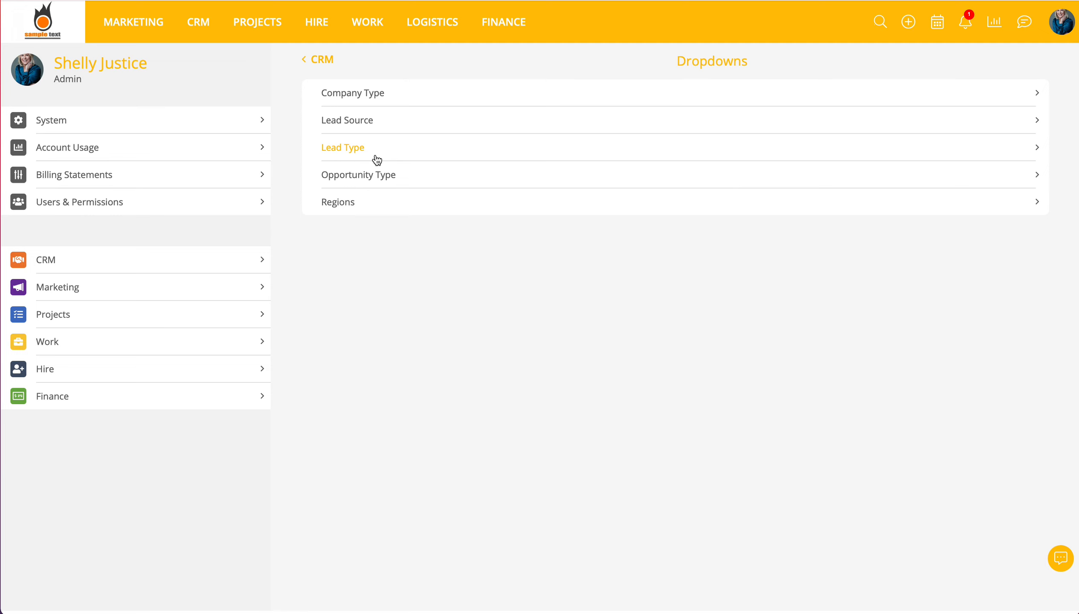
left_click(329, 61)
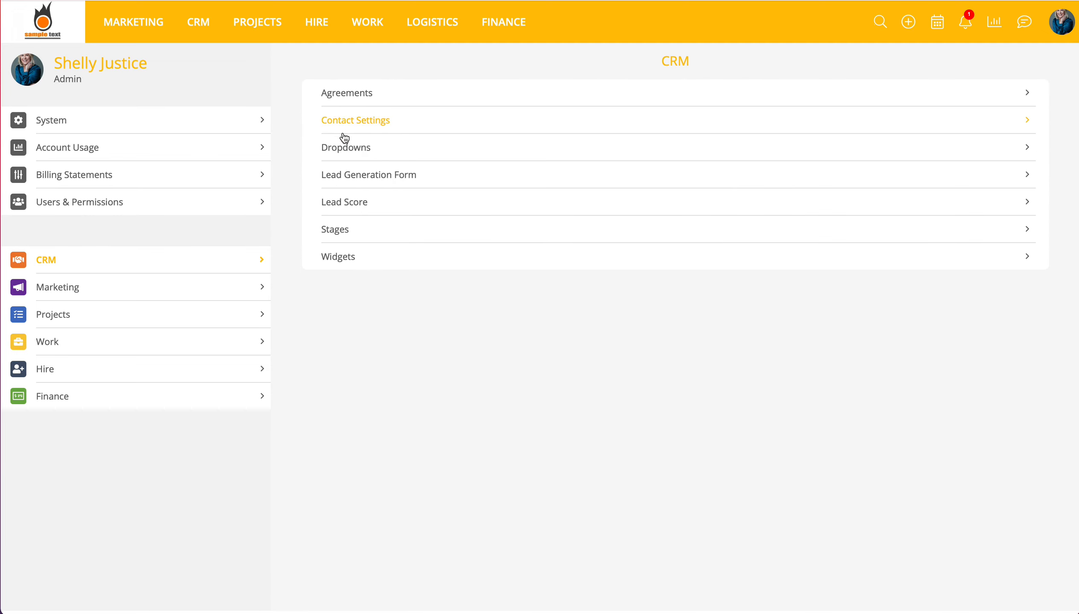
left_click(348, 178)
scroll(444, 329, "down", 5)
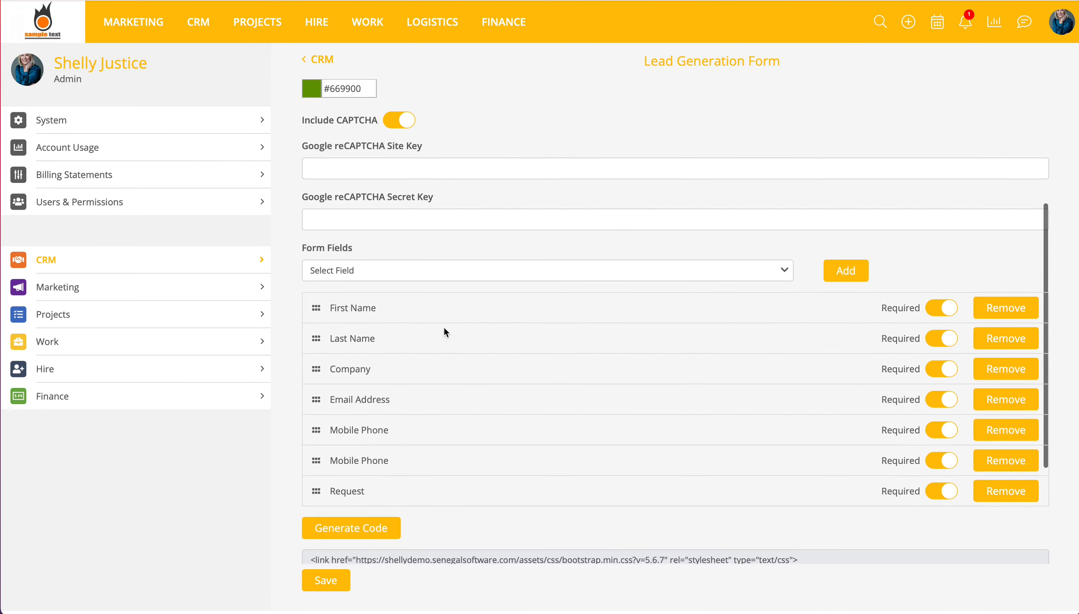
scroll(444, 327, "down", 5)
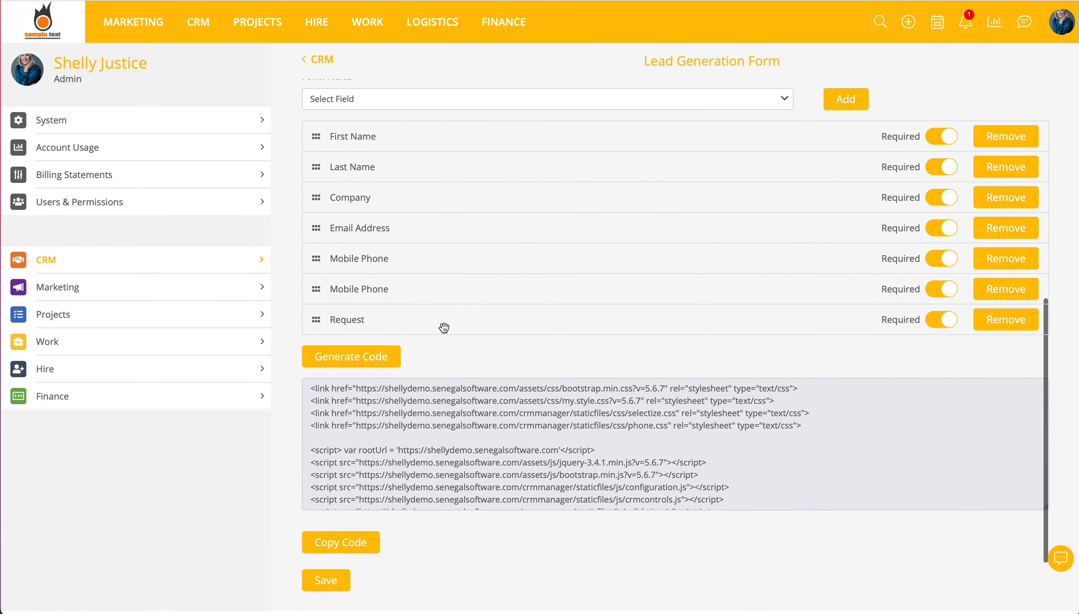
scroll(470, 301, "up", 10)
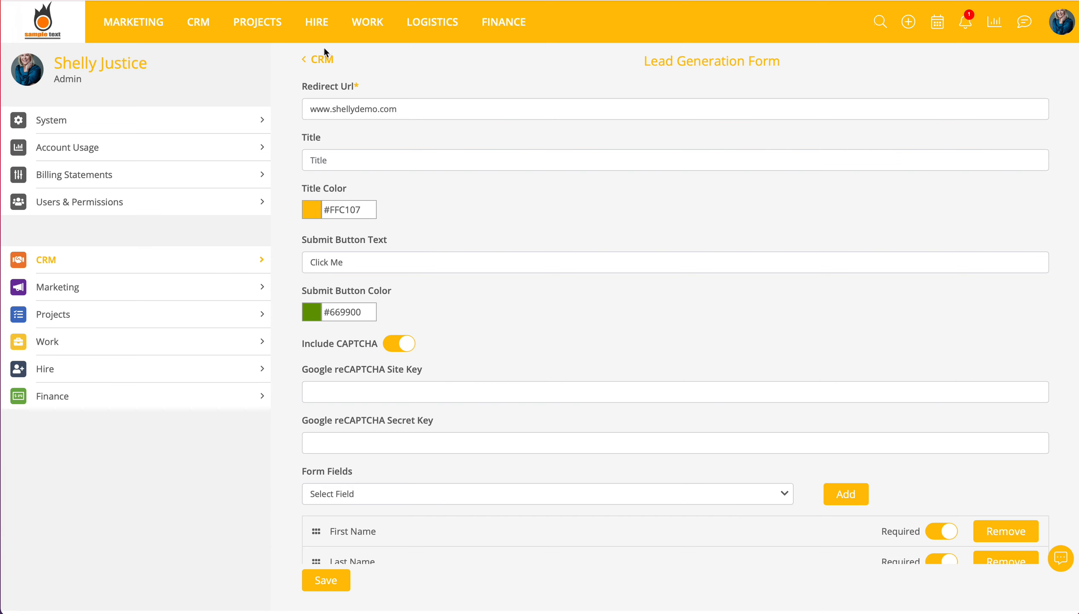
left_click(325, 60)
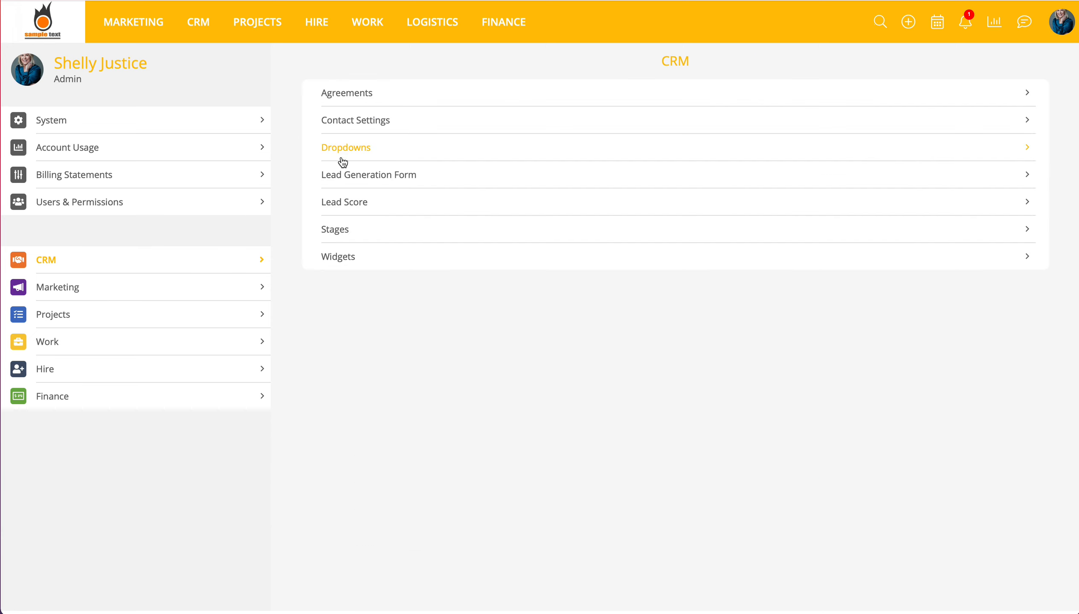
Examine the Lead Score fields and the score setting of the Account Manager field.
left_click(345, 203)
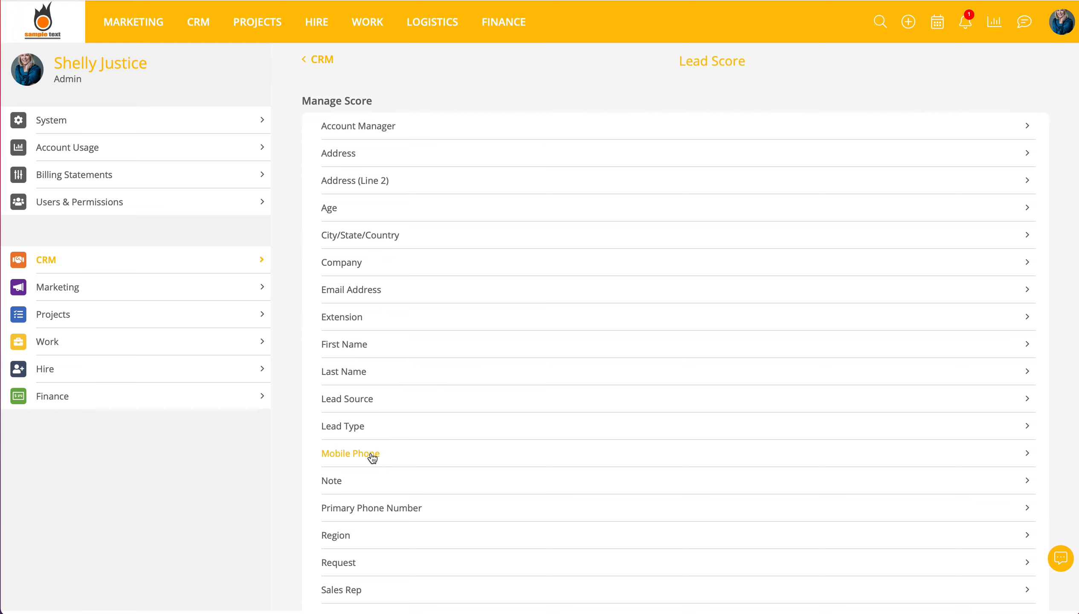
left_click(350, 131)
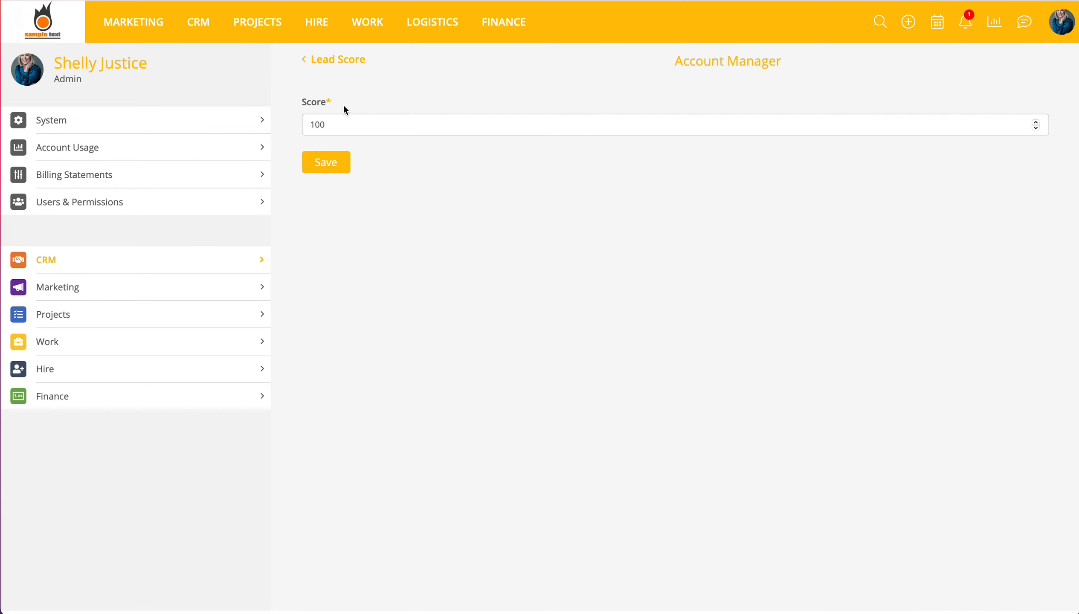
left_click(328, 64)
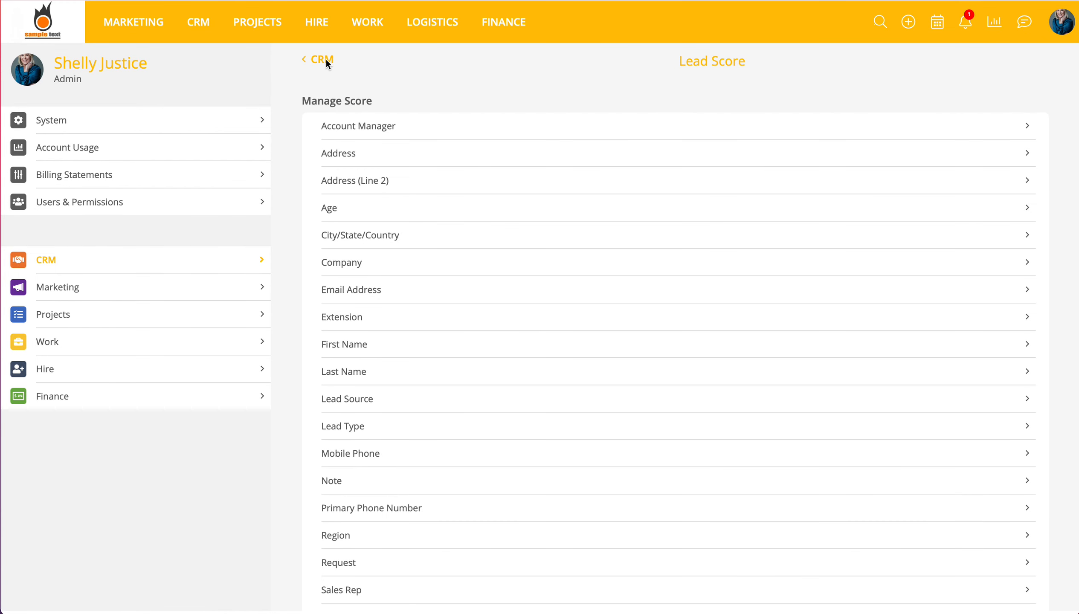
left_click(327, 61)
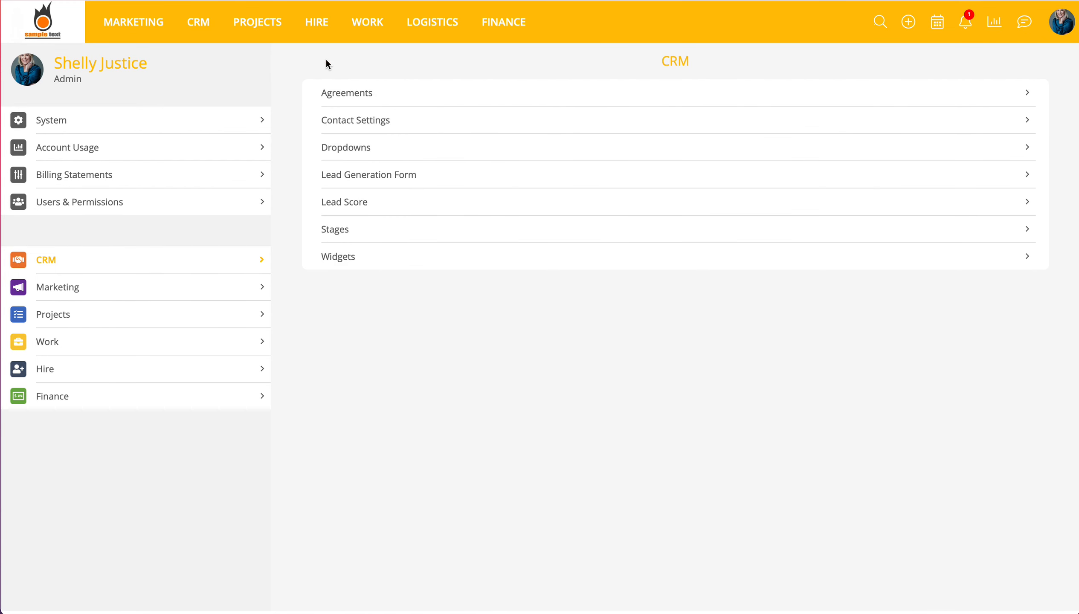
Examine the CRM Stages categories and the details of the Leads widget.
left_click(338, 231)
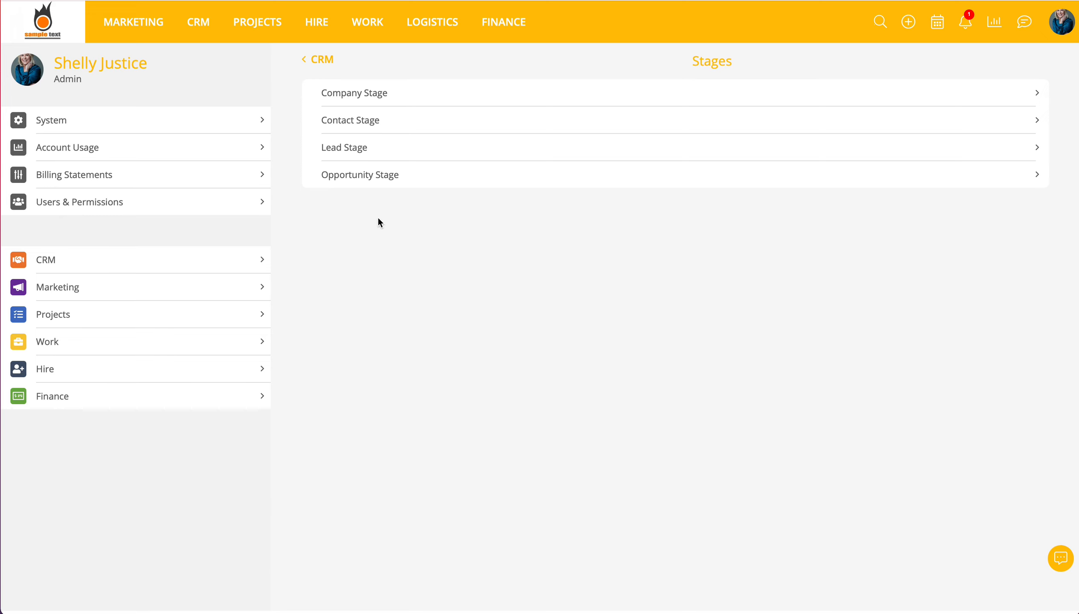
left_click(322, 62)
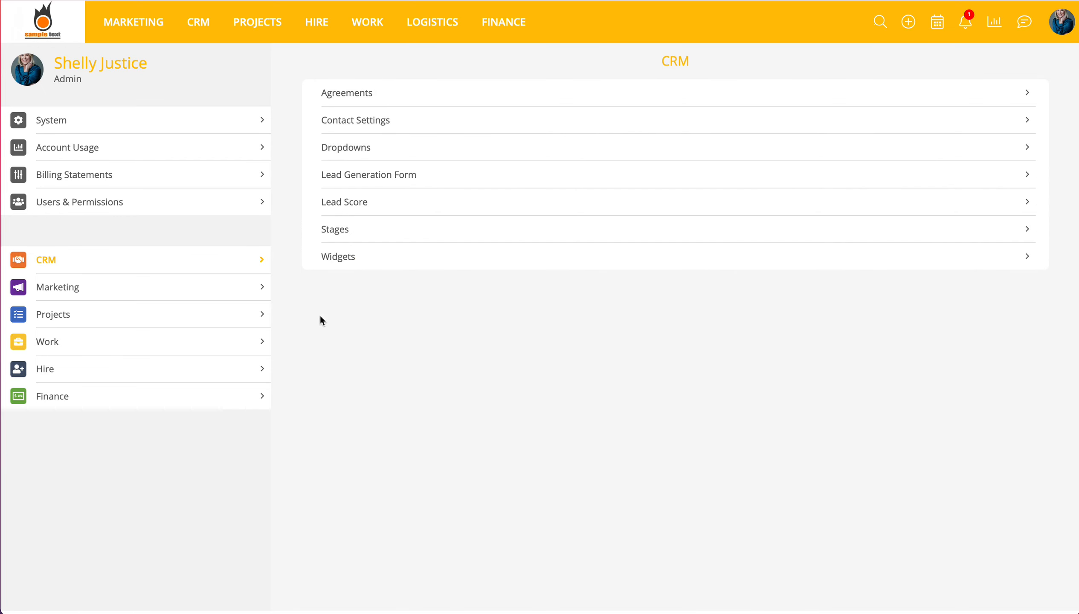
left_click(335, 257)
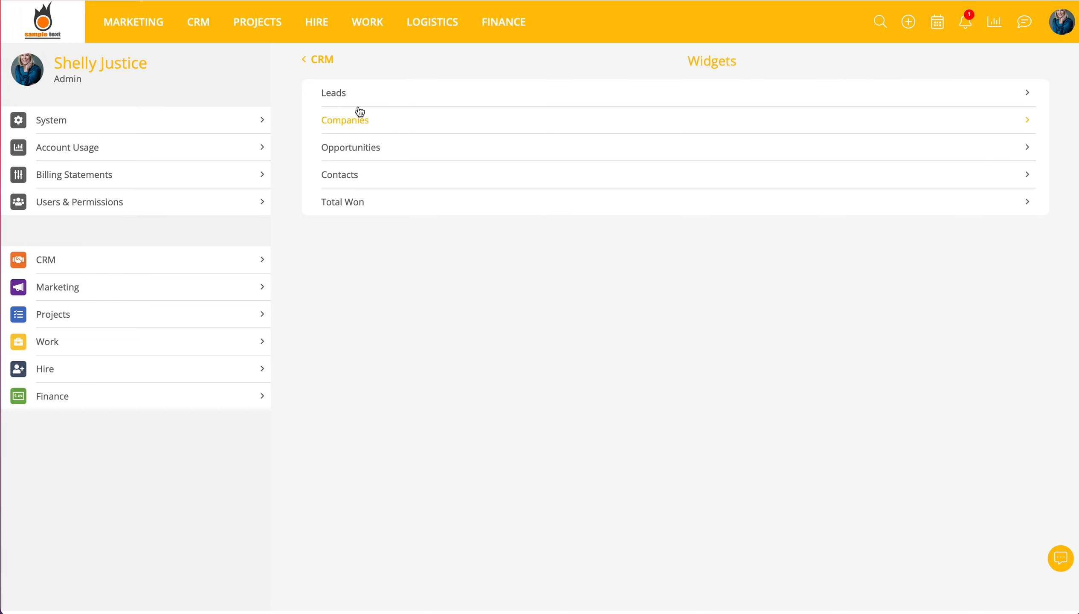
left_click(342, 94)
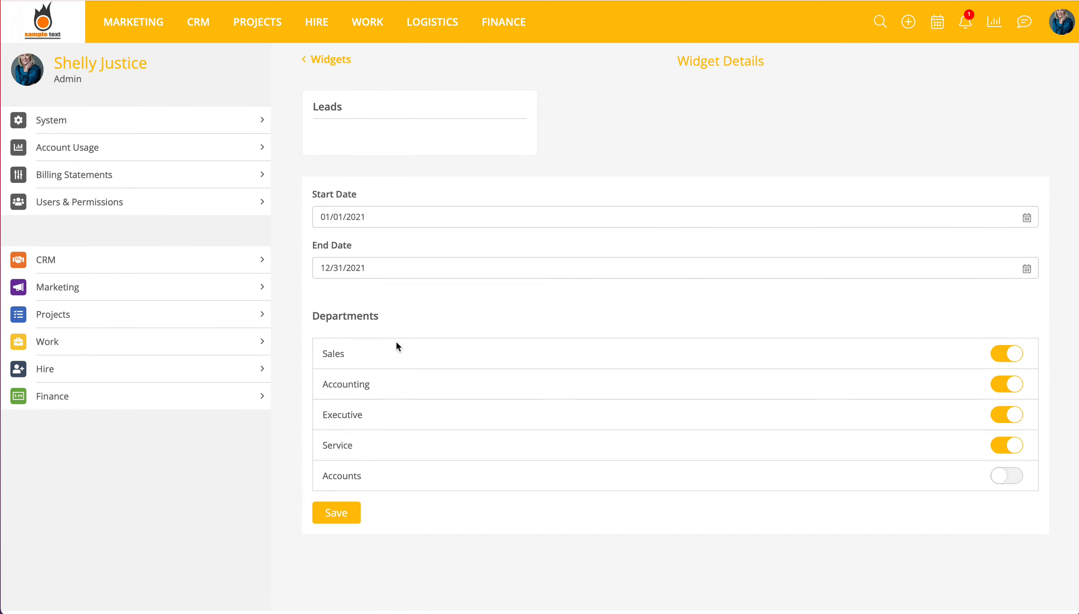
scroll(440, 471, "down", 2)
scroll(441, 479, "up", 2)
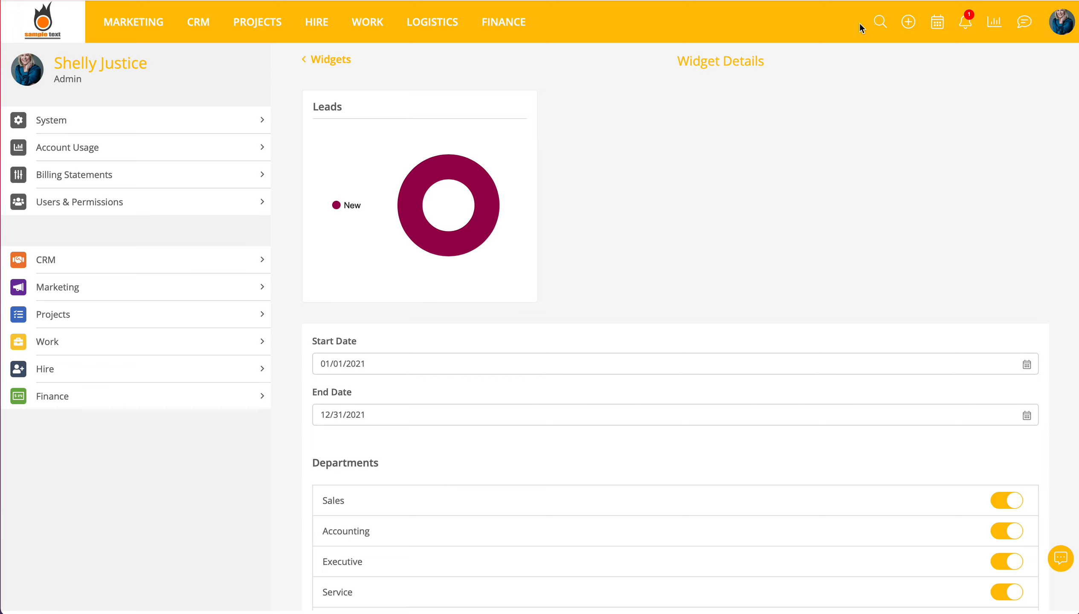
View the list of workflows and open the CRM dashboard.
left_click(1061, 25)
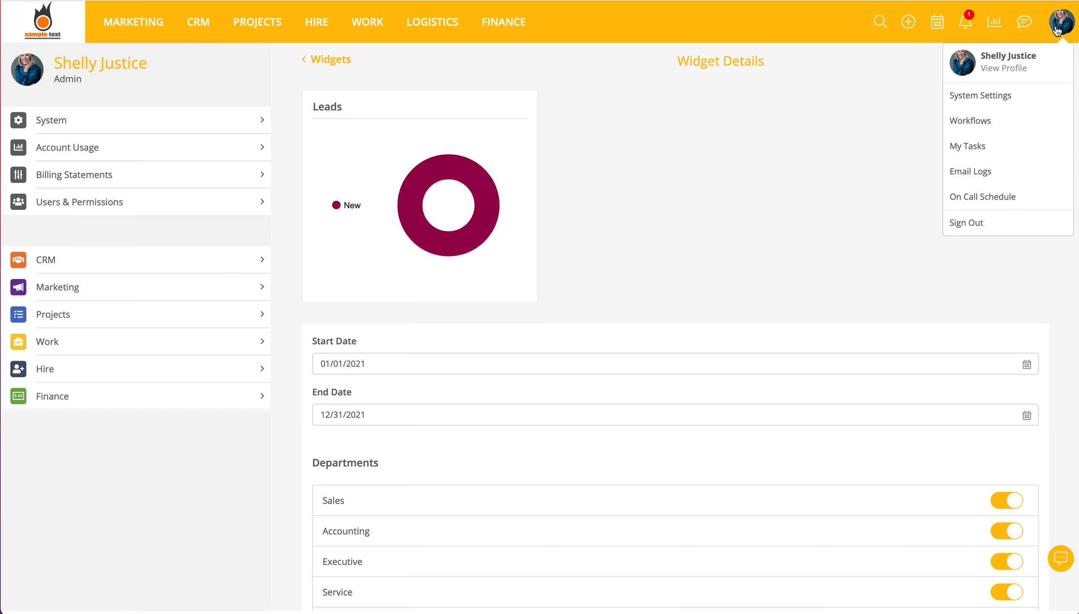
left_click(974, 121)
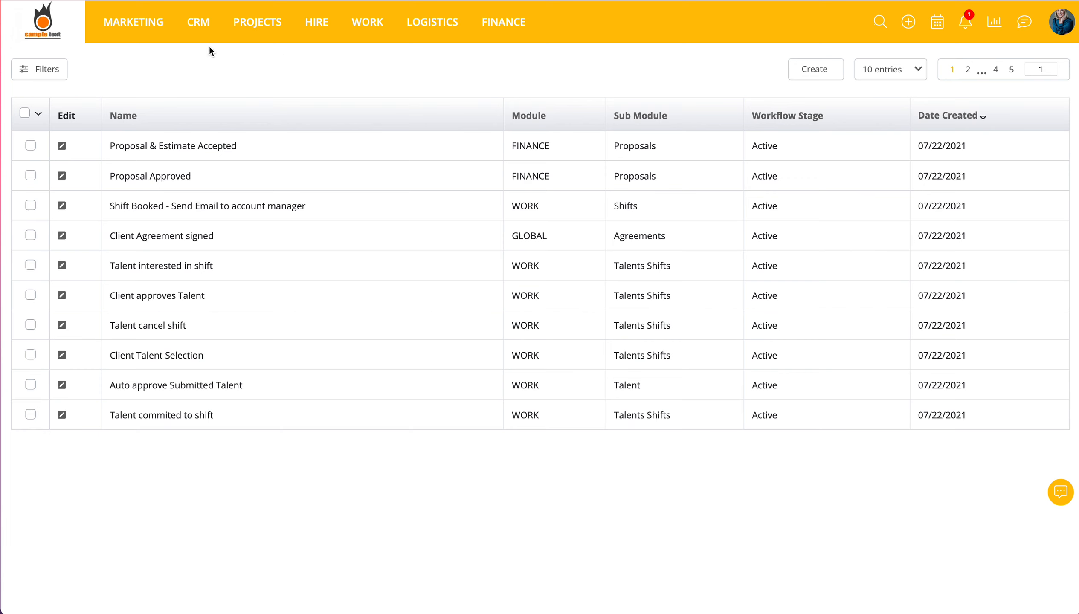
left_click(194, 24)
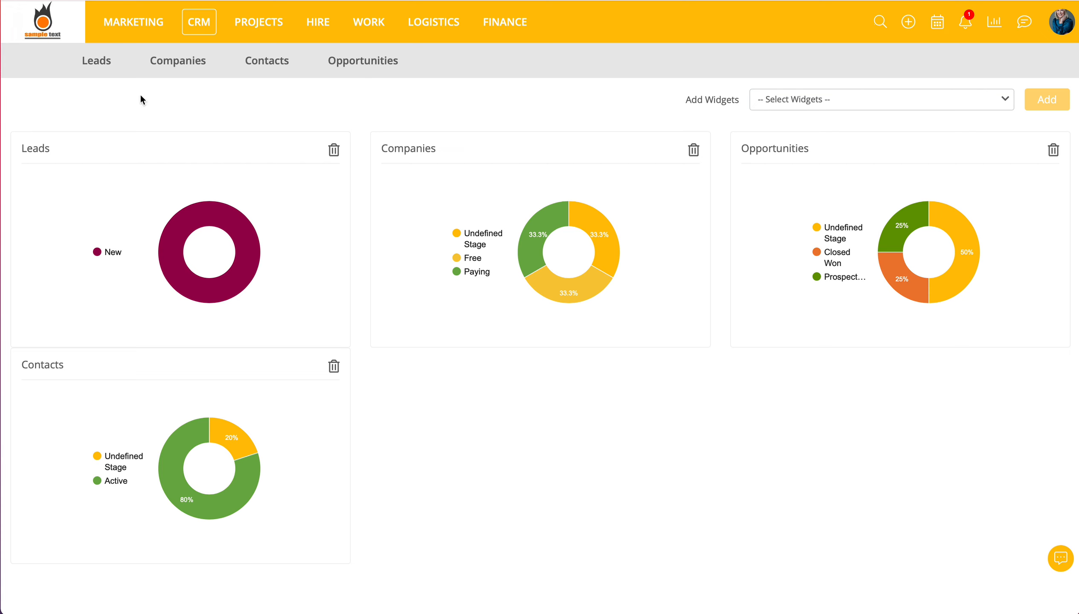
Open the Leads list and examine the available ways to add a lead.
left_click(91, 64)
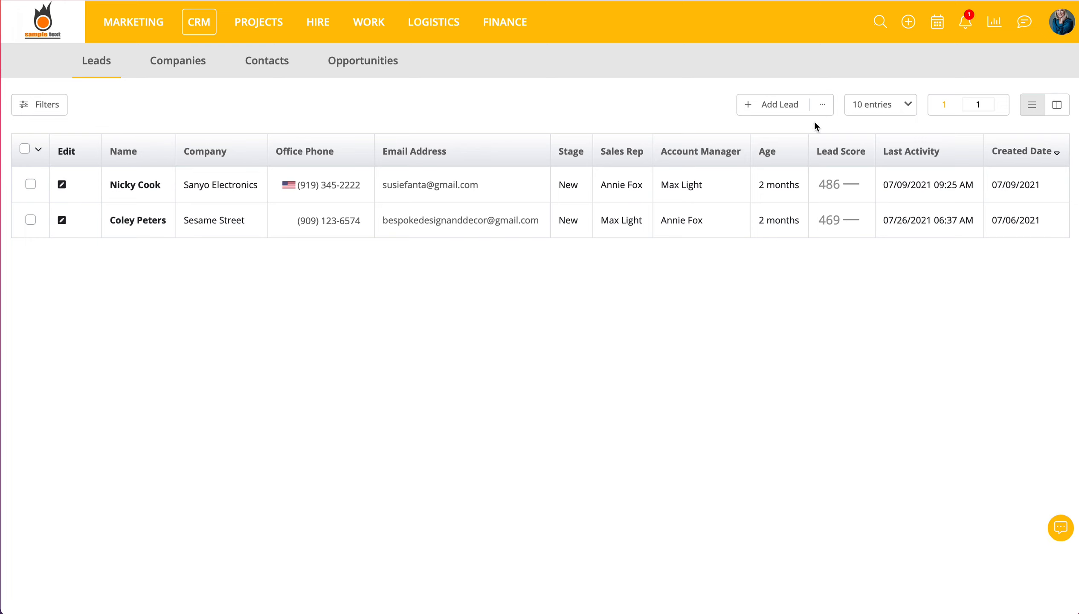
left_click(814, 107)
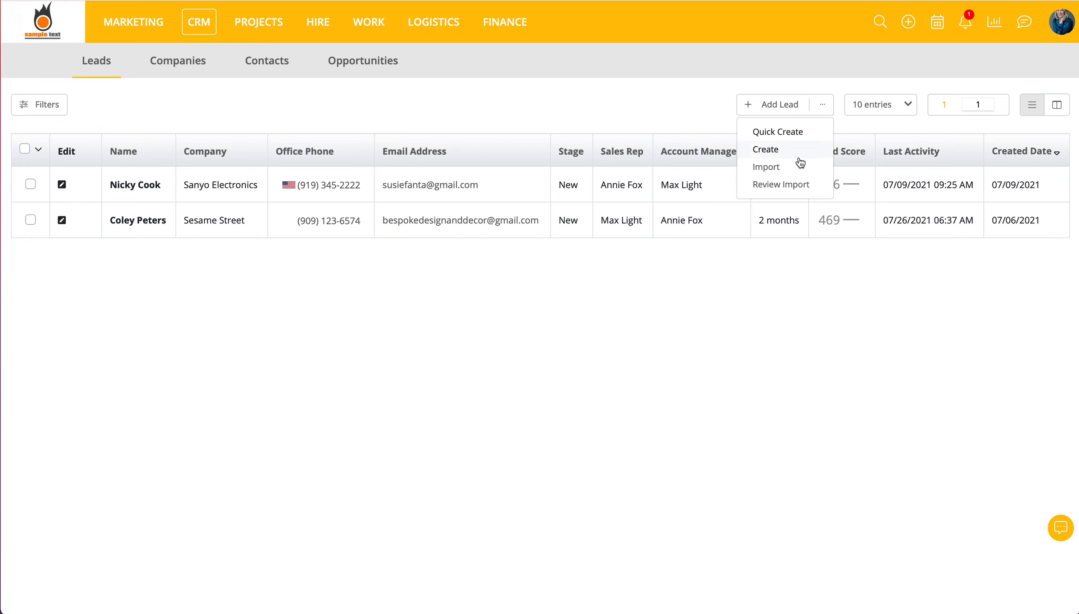
left_click(723, 306)
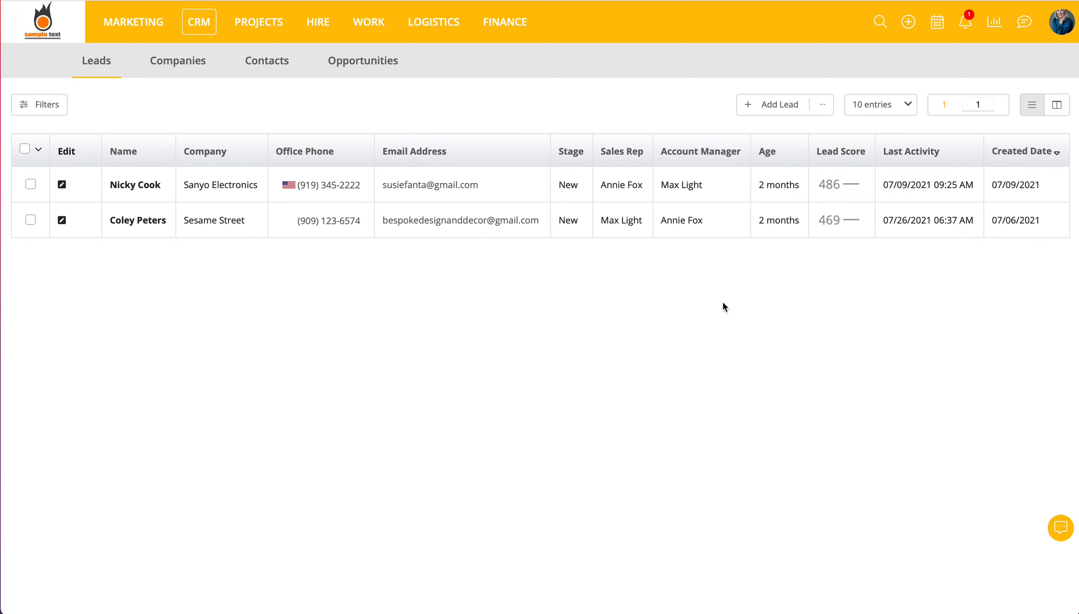
Examine the lead filters and the bulk actions available for the Sanyo Electronics lead.
left_click(49, 109)
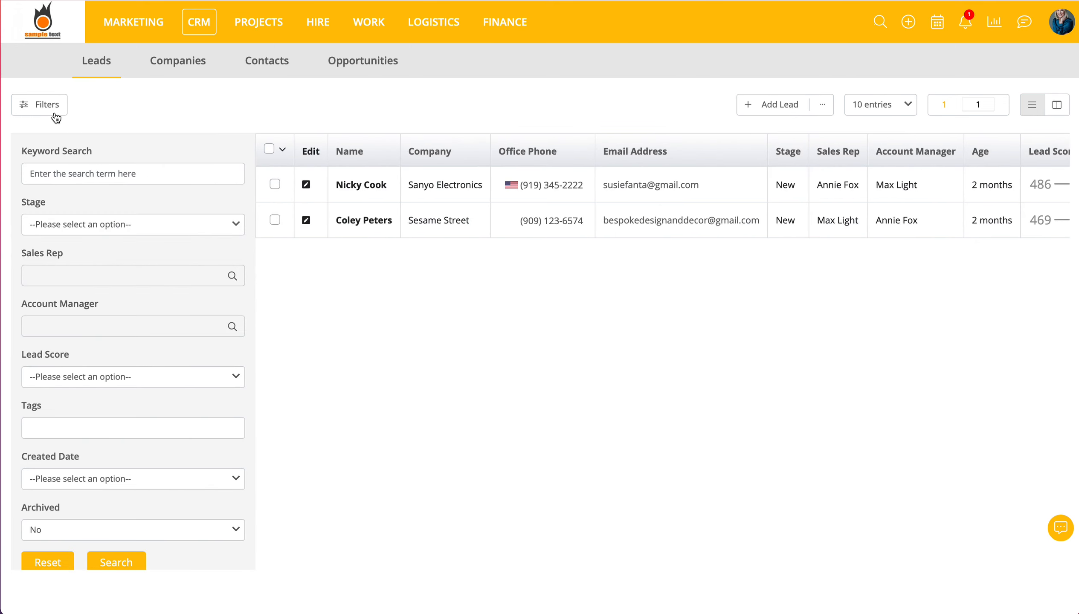
left_click(56, 118)
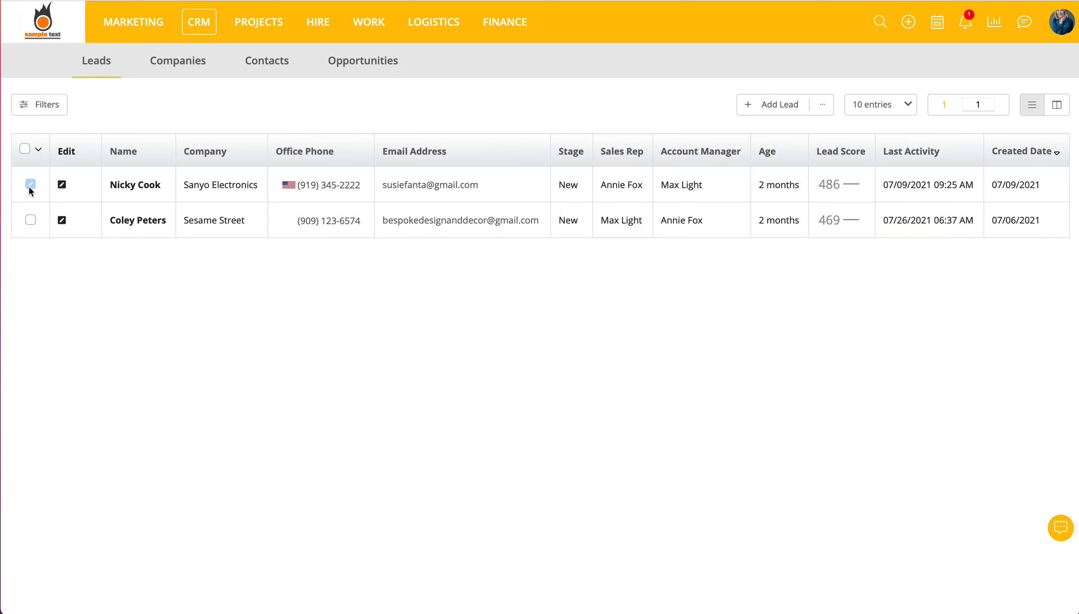
left_click(38, 151)
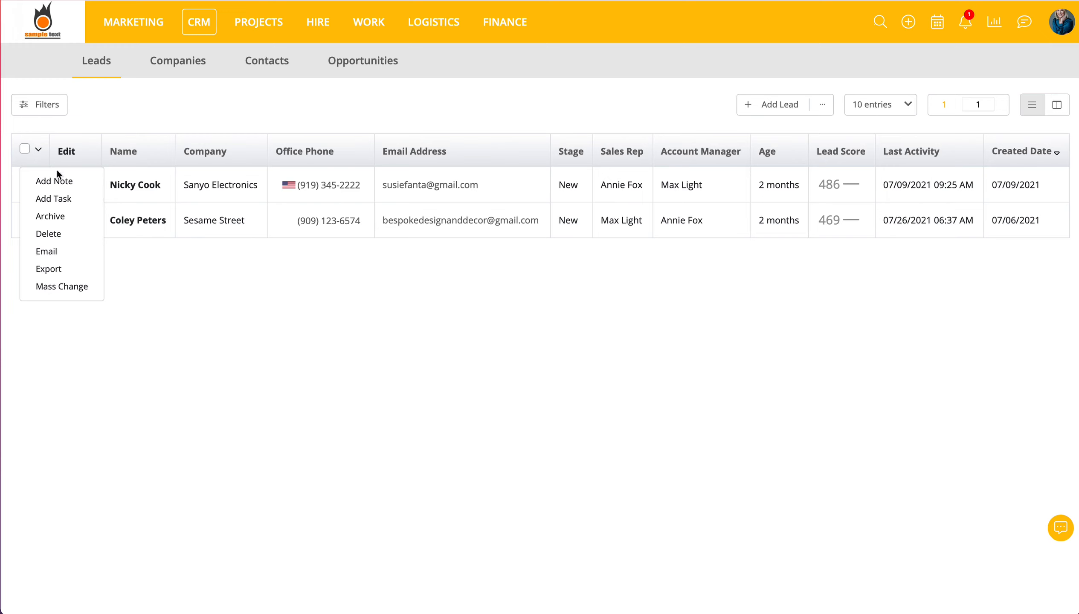
left_click(115, 98)
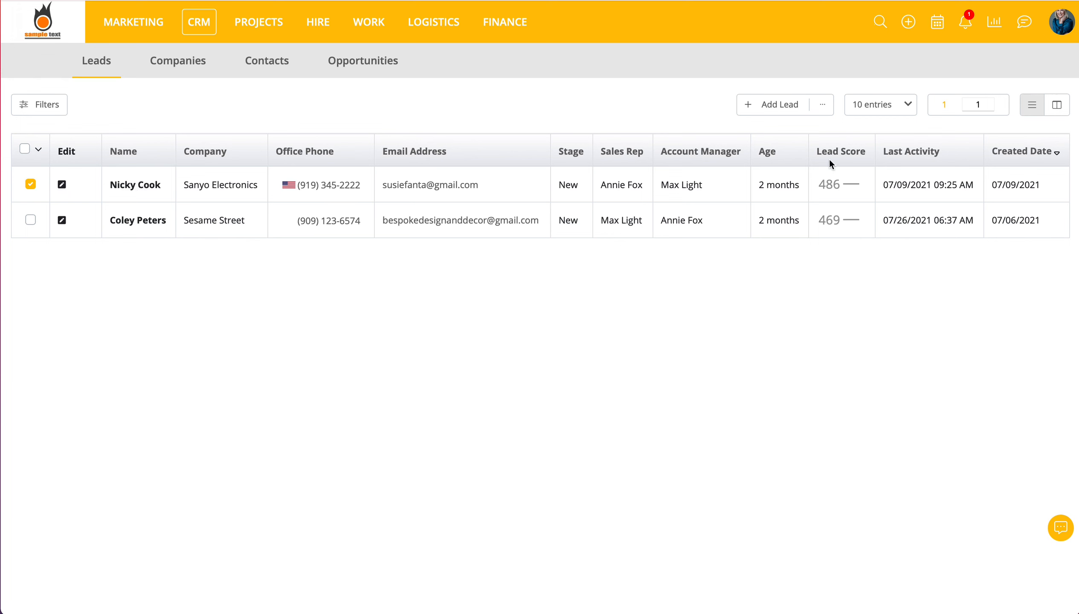
Show the leads as a stage board and move the Sanyo Electronics lead from New to Dead Lead.
left_click(1057, 107)
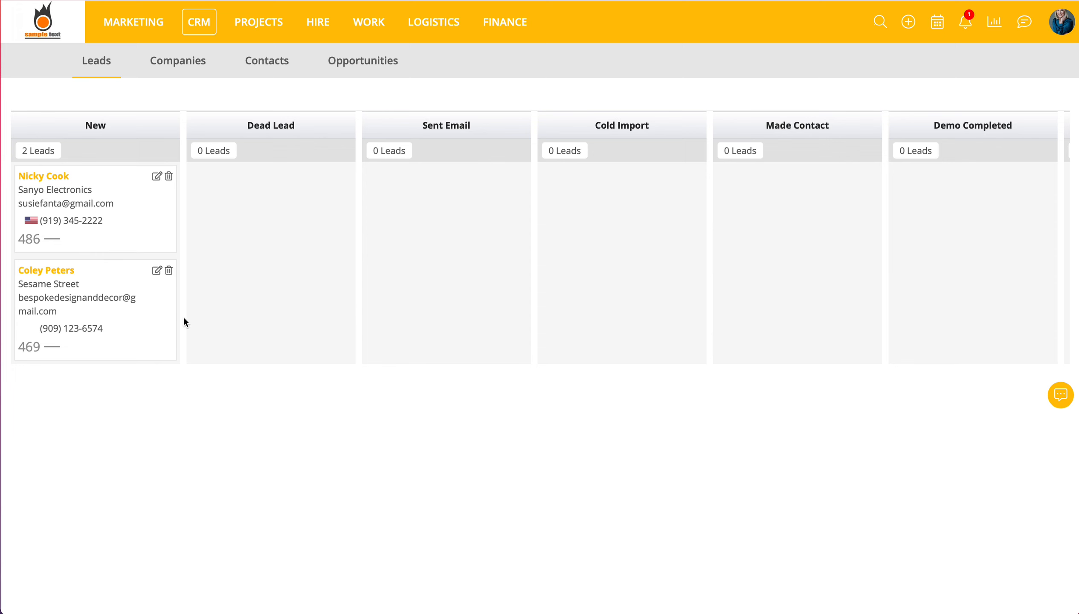
left_click_drag(73, 203, 246, 268)
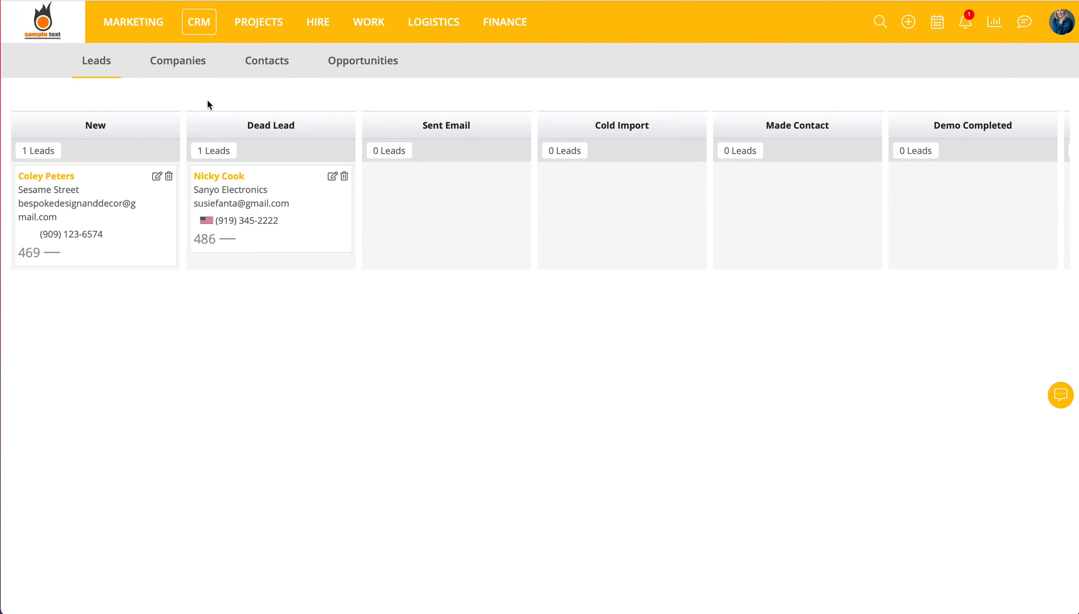
Open the CRM Companies list.
left_click(181, 61)
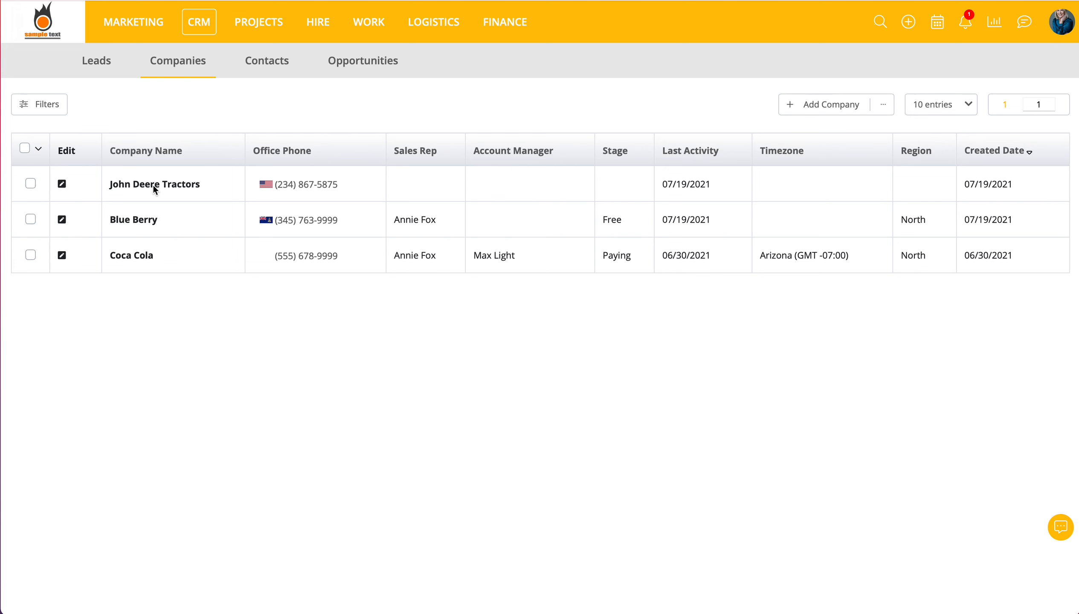
Open the John Deere Tractors company record and review its opportunities and linked contacts.
left_click(154, 188)
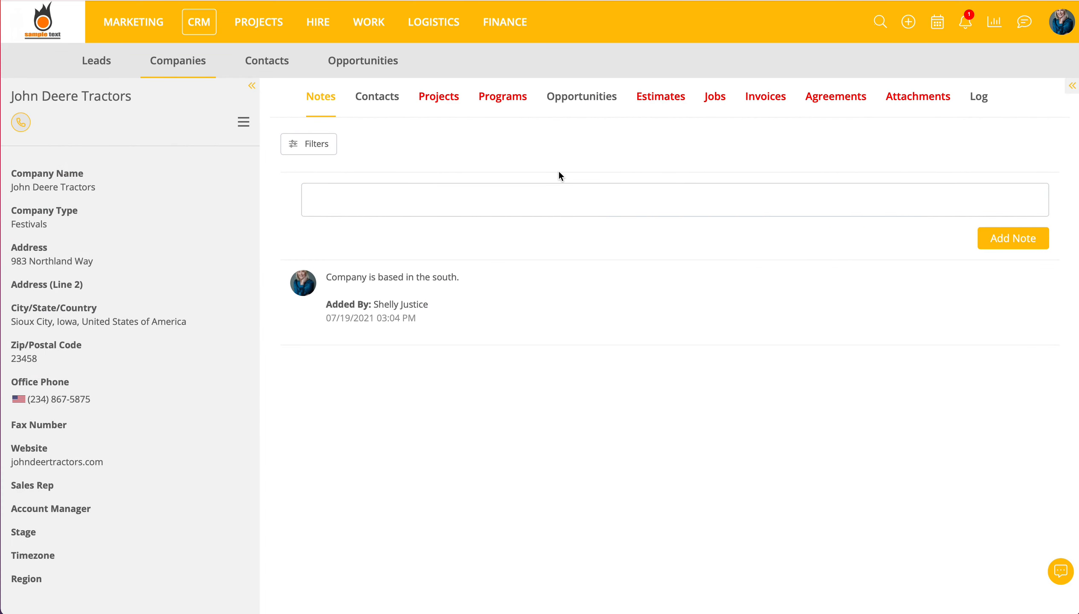
left_click(586, 100)
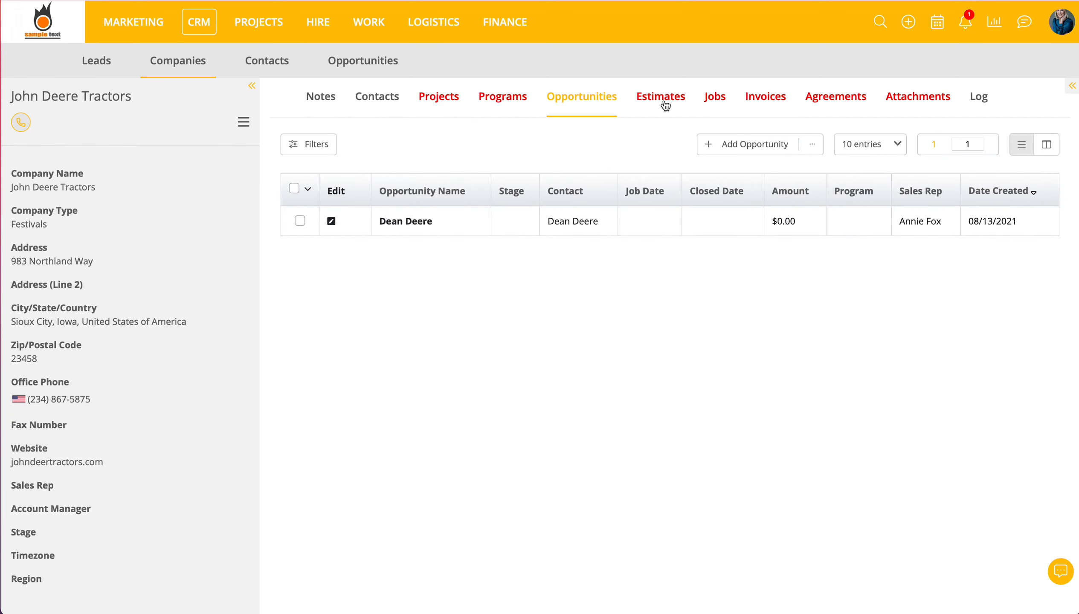
left_click(382, 100)
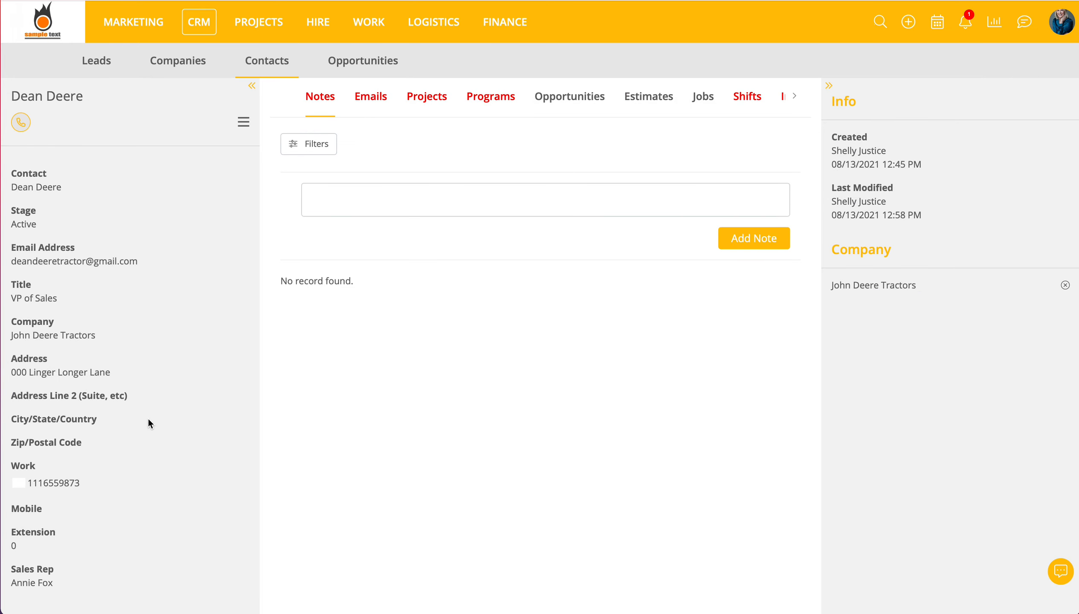
Examine the details and available record actions of the John Deere Tractors contact, and collapse the Info section.
scroll(149, 422, "down", 5)
scroll(149, 422, "up", 5)
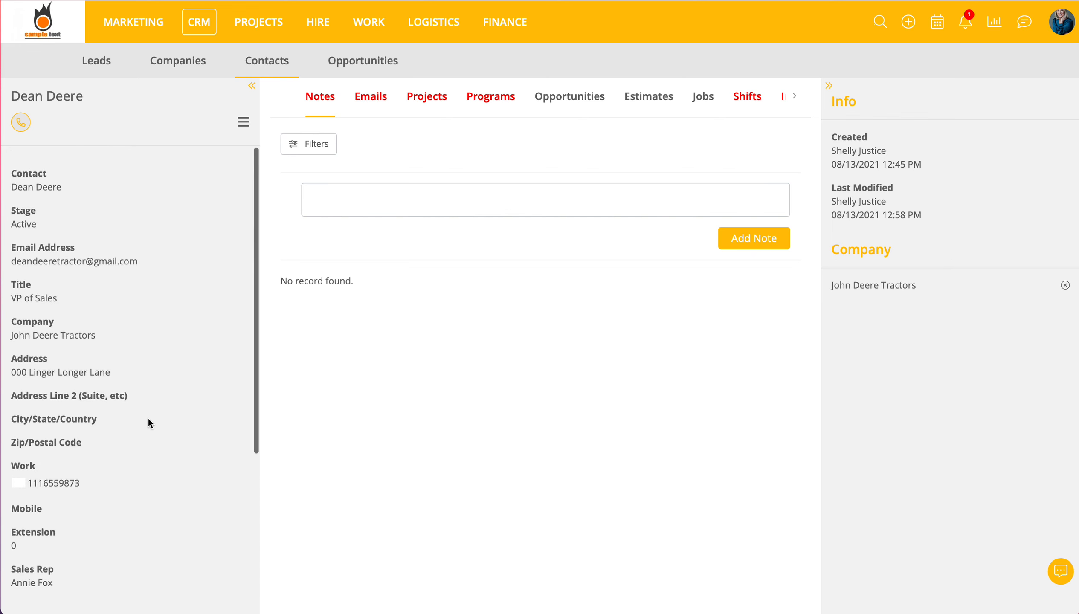
left_click(243, 122)
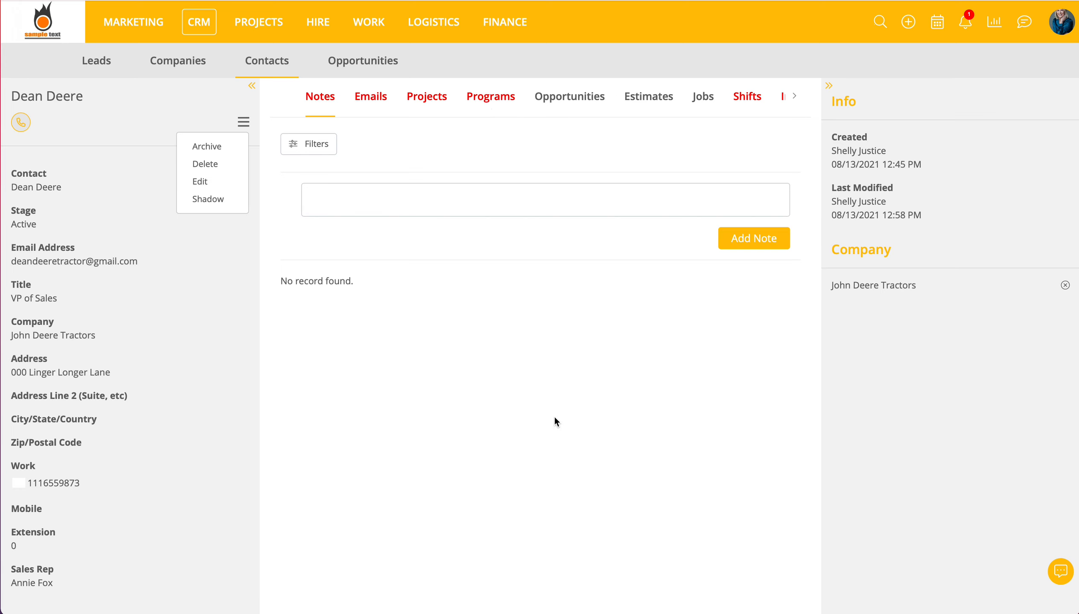
left_click(828, 86)
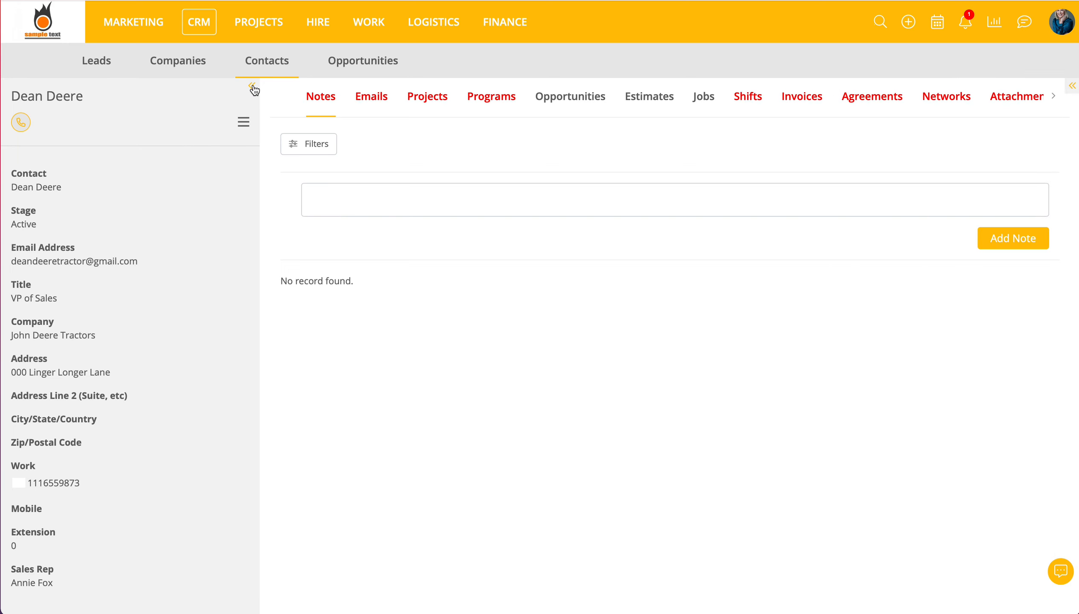
Show the jobs linked to the contact and review the record actions, including Shadow.
left_click(703, 103)
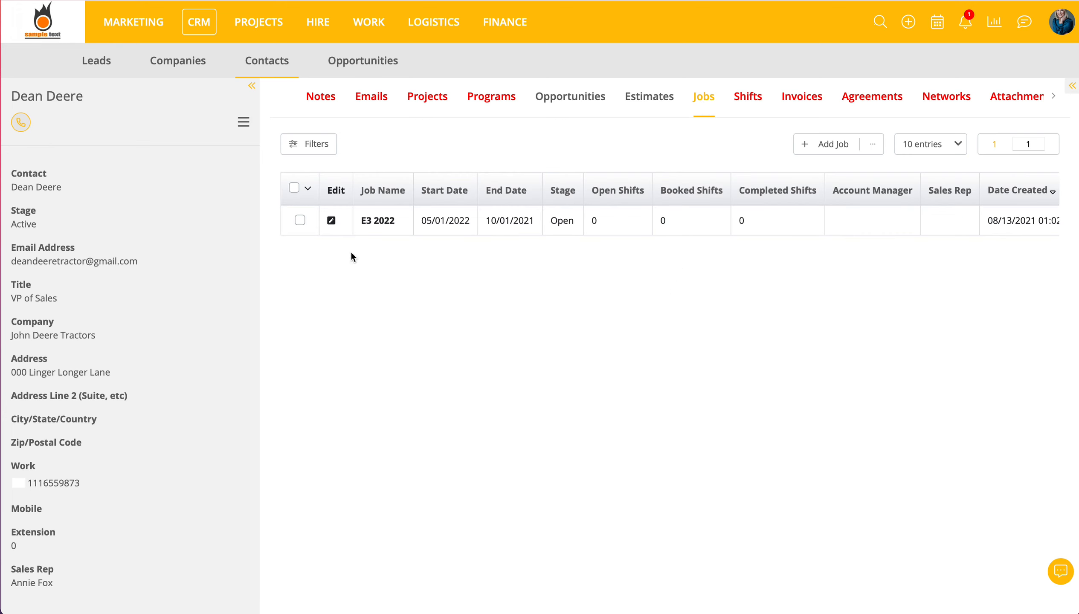
left_click(242, 126)
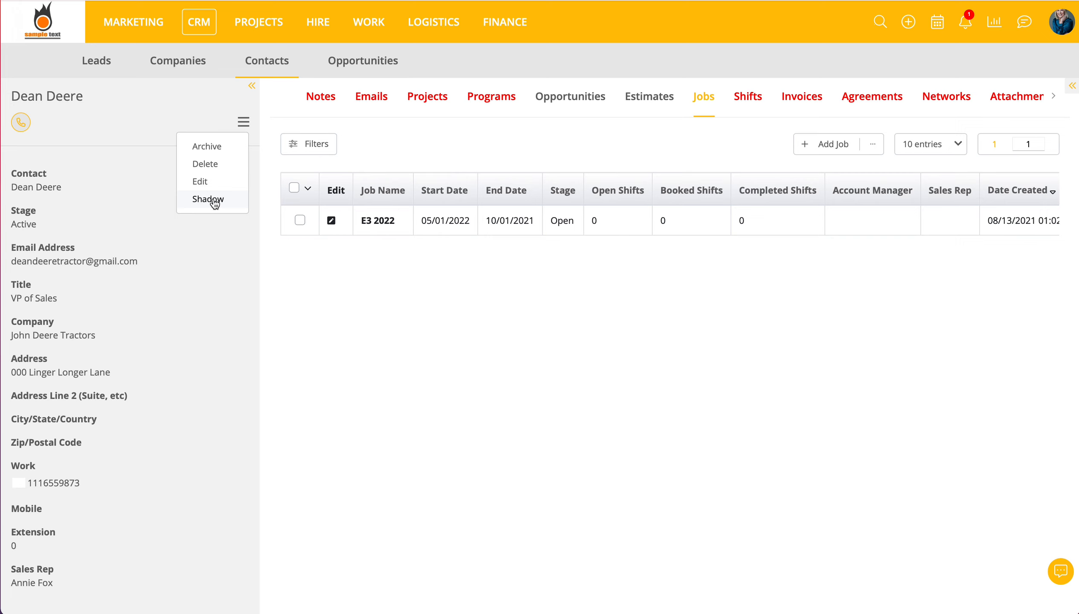
Open the CRM Opportunities list and show the opportunities as a stage board.
left_click(360, 63)
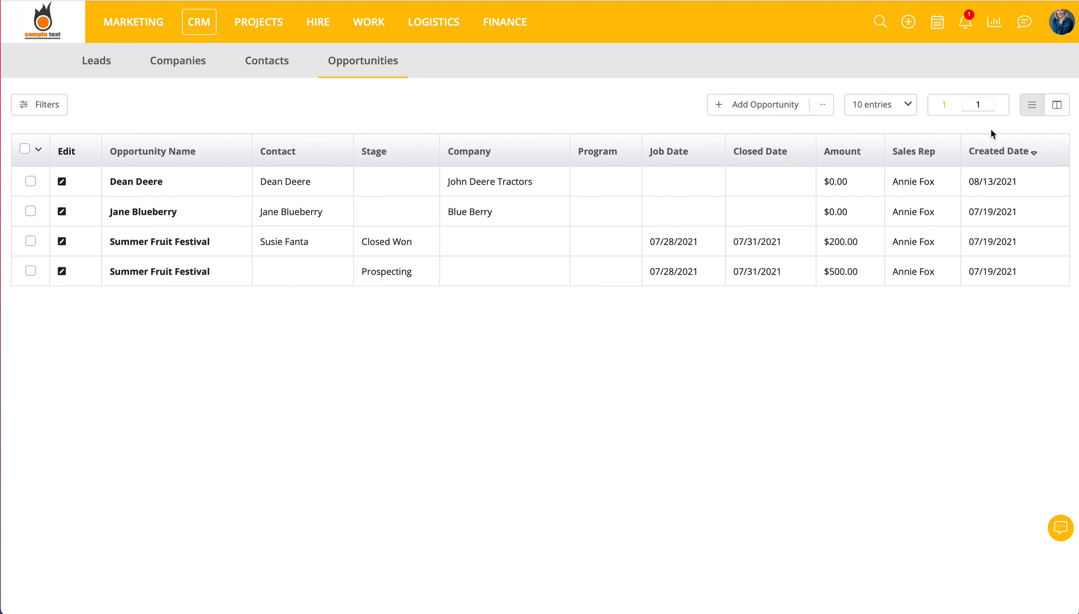
left_click(1056, 110)
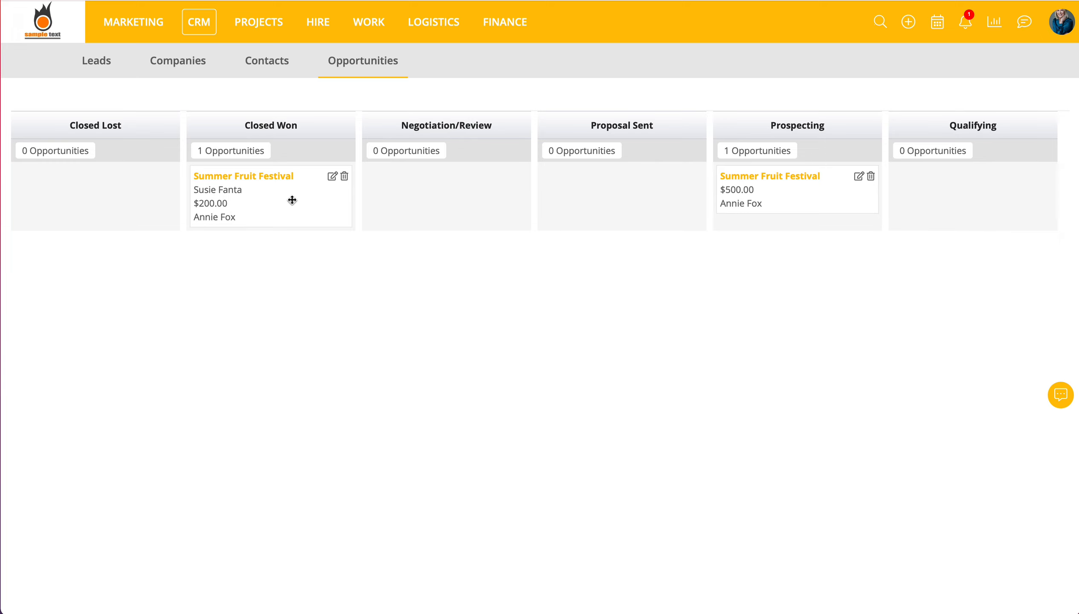
mouse_move(292, 200)
left_mouse_down()
mouse_move(428, 219)
mouse_move(287, 218)
left_mouse_up()
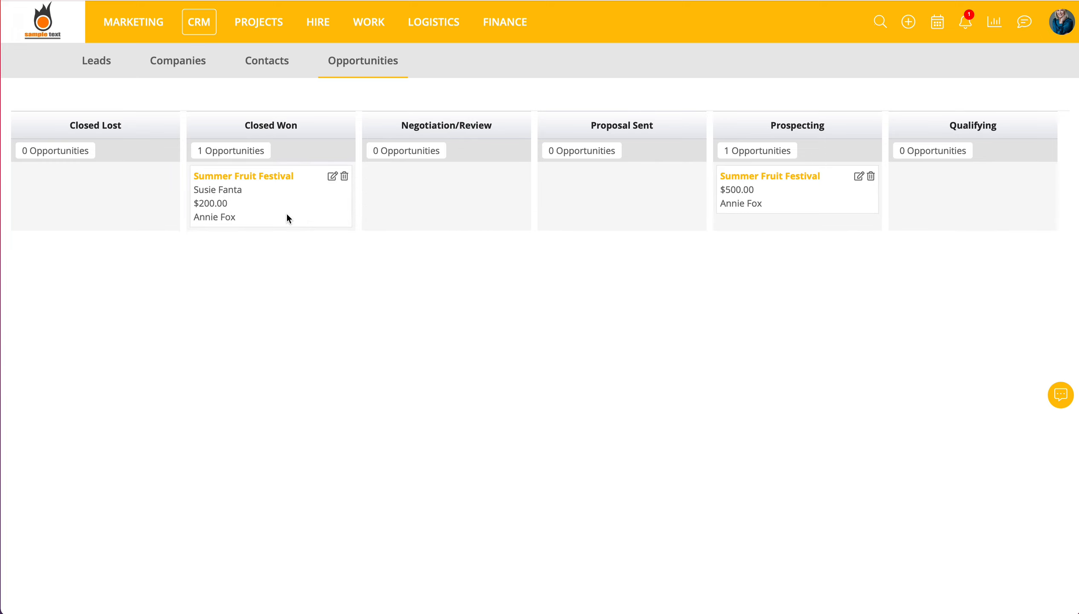